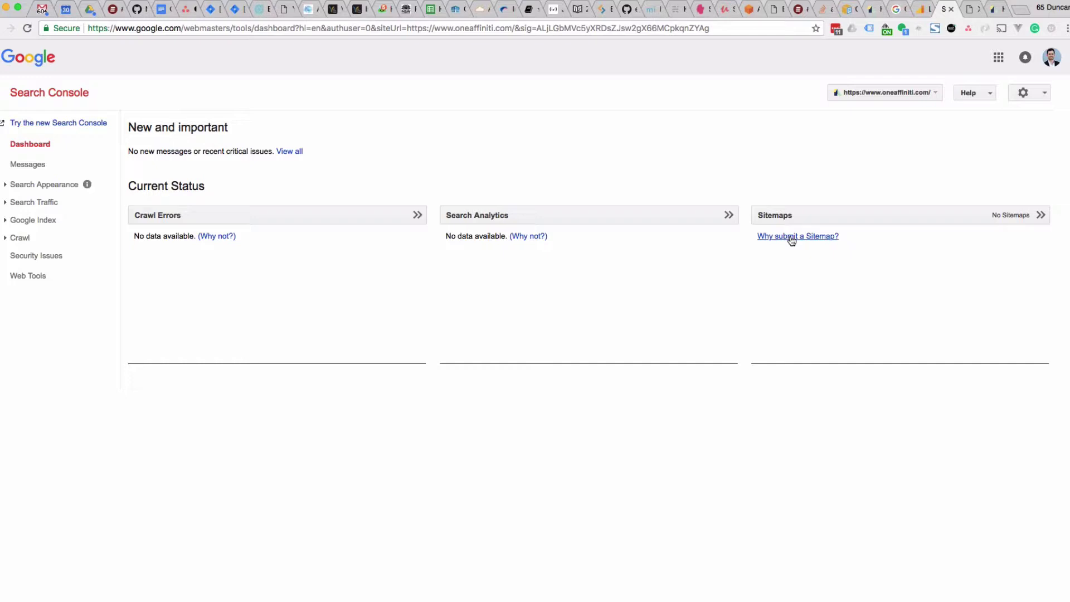
- Open the Sitemaps report for oneaffiniti.com from the Dashboard's Sitemaps card
click(783, 217)
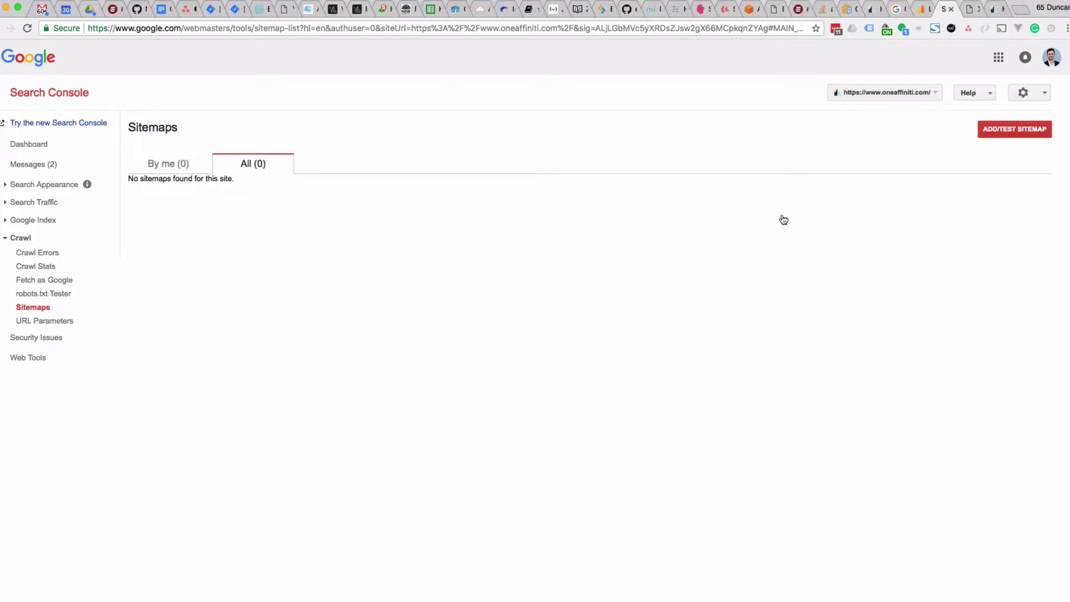
- Enter sitemap_index.xml in the Add/Test Sitemap field and switch to the sitemap file's tab
click(1000, 132)
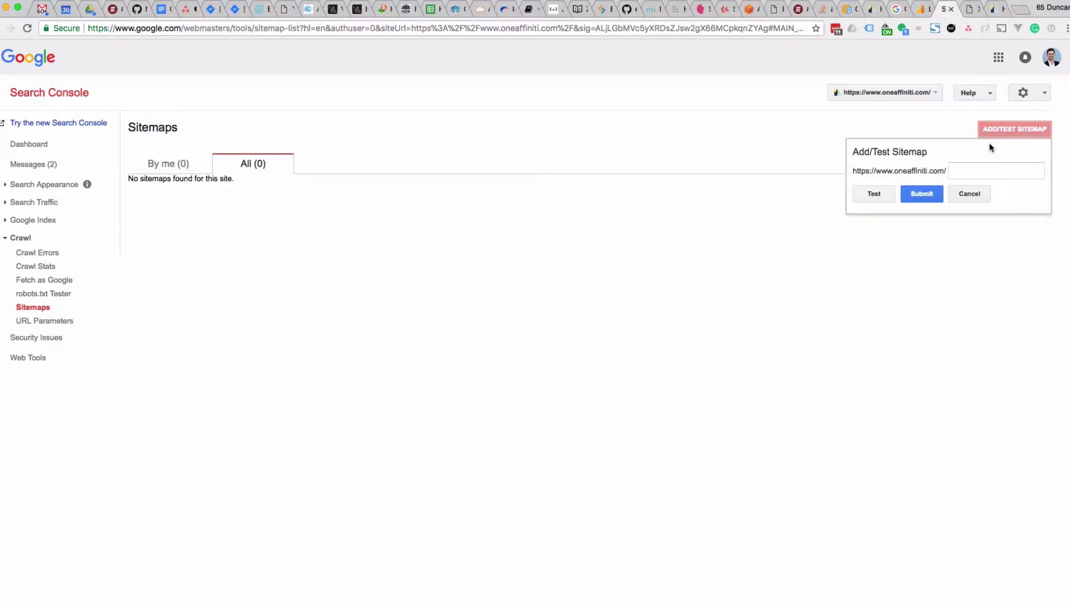
click(965, 169)
text(sitemap_index.xml)
key(super+a)
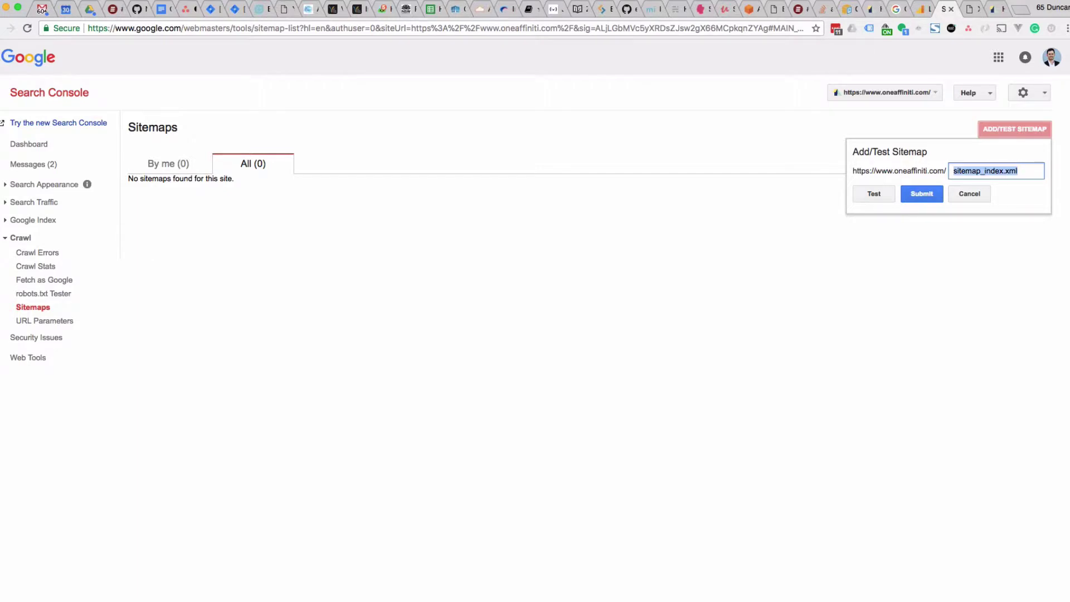
click(949, 159)
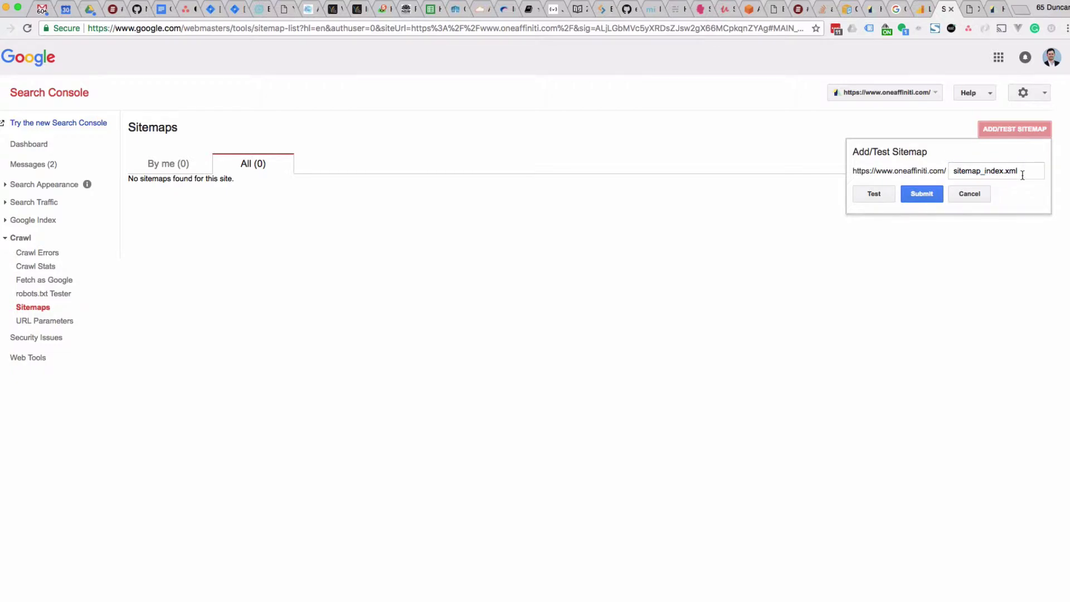
drag(1023, 174, 937, 170)
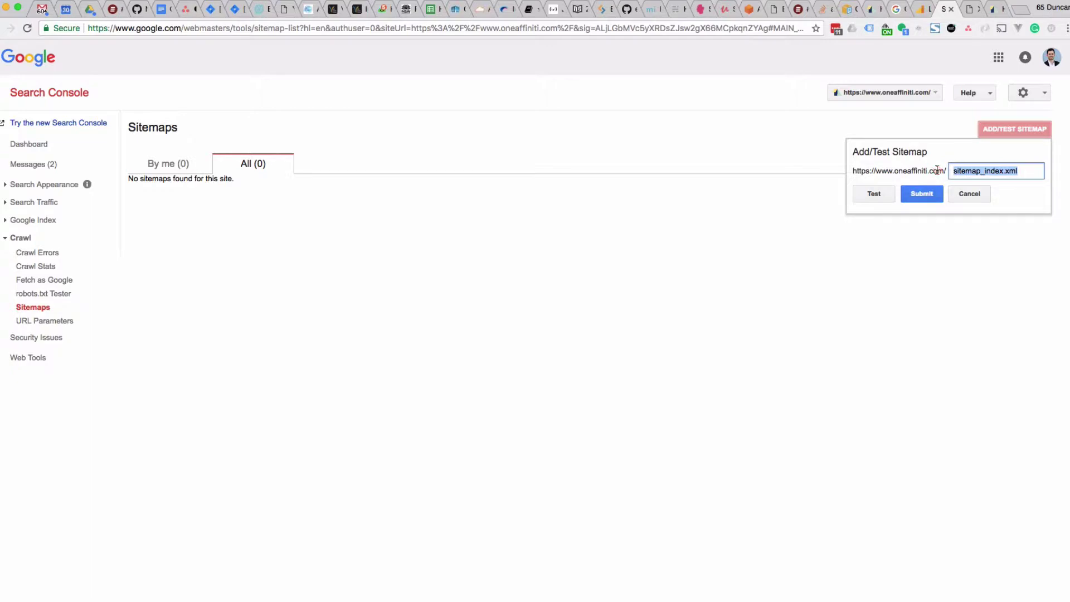
click(971, 10)
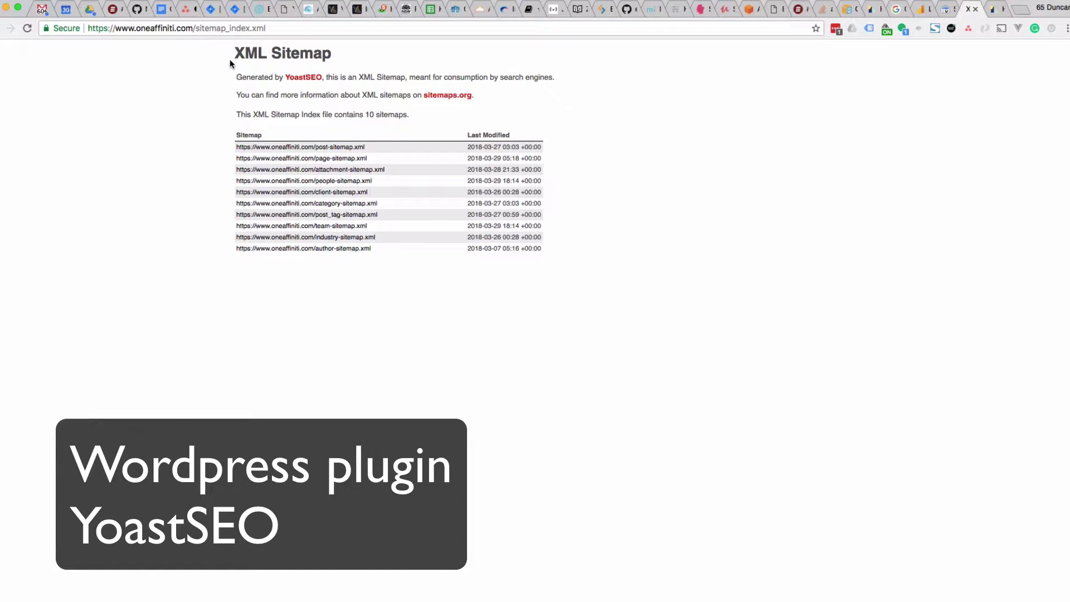
- View the raw XML page source of sitemap_index.xml and check its sitemapindex entries
drag(230, 60, 370, 56)
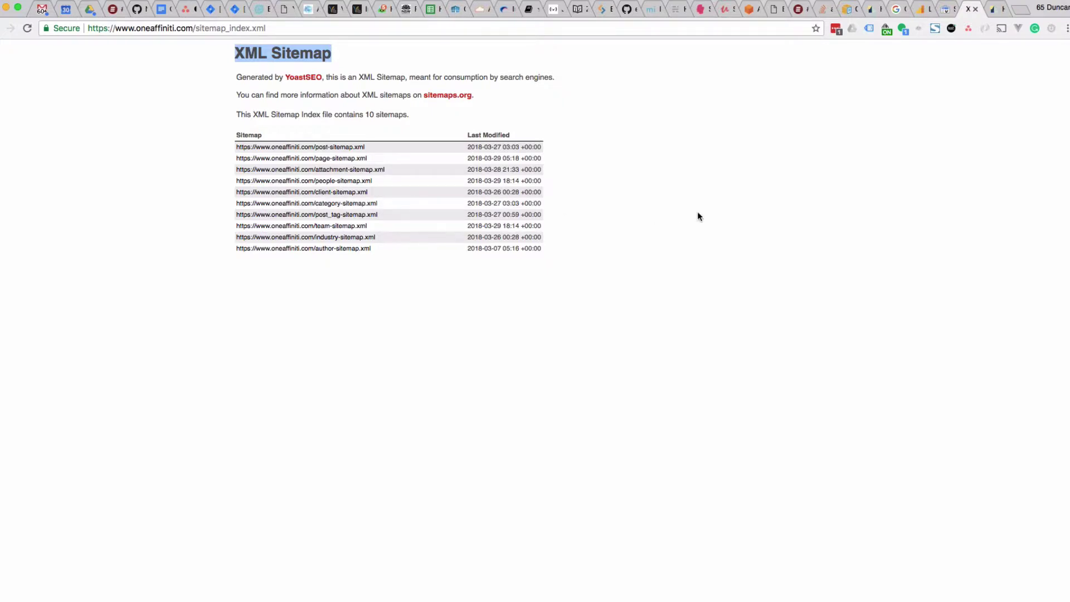
right_click(646, 144)
click(684, 289)
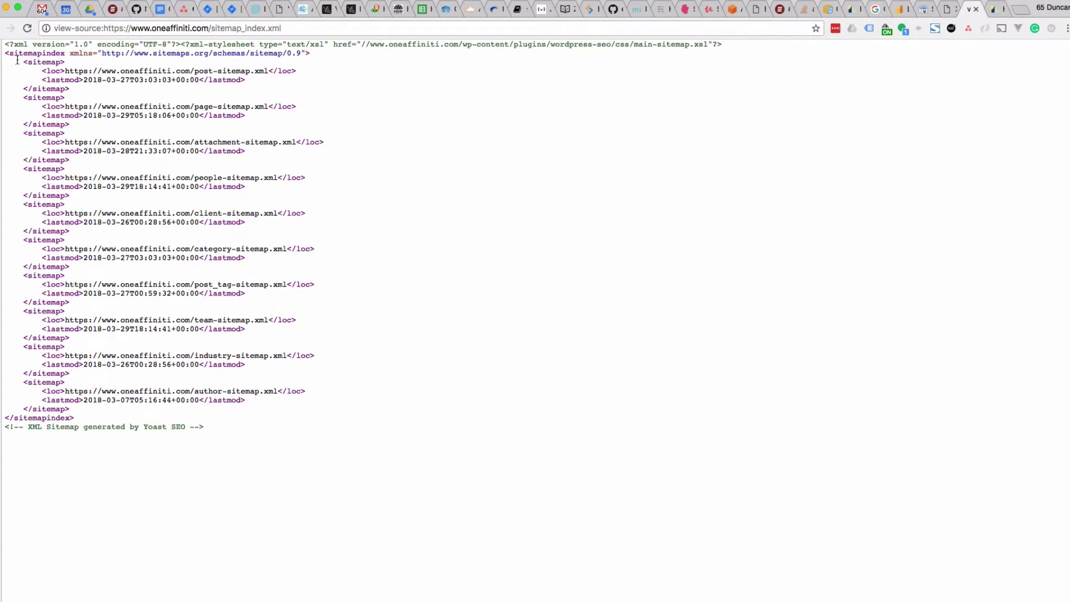
drag(5, 53, 62, 68)
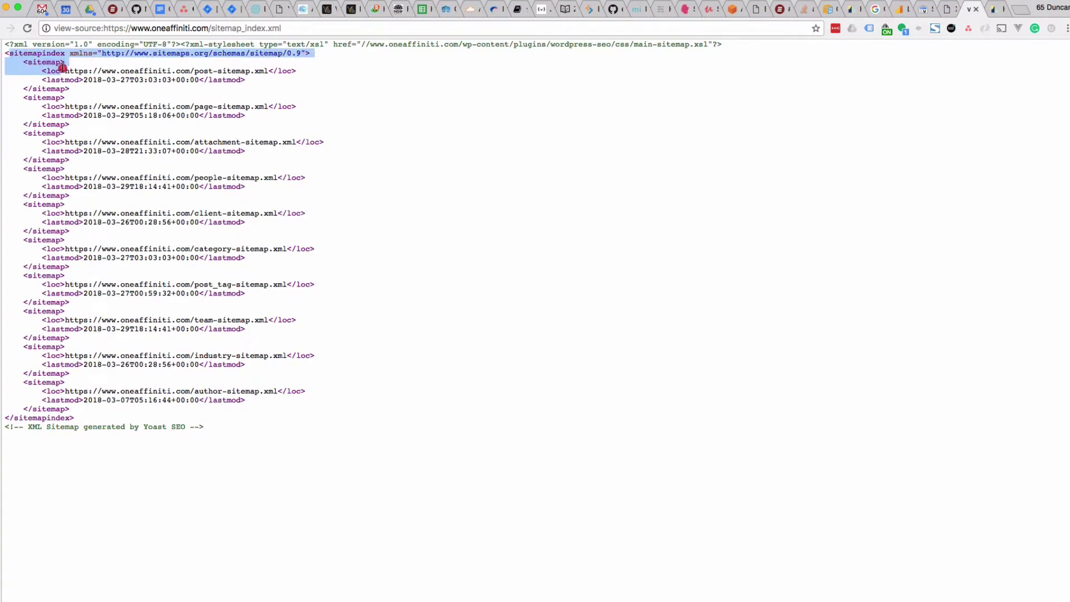
- Close the source view and return to the Search Console sitemap form
click(976, 9)
click(246, 28)
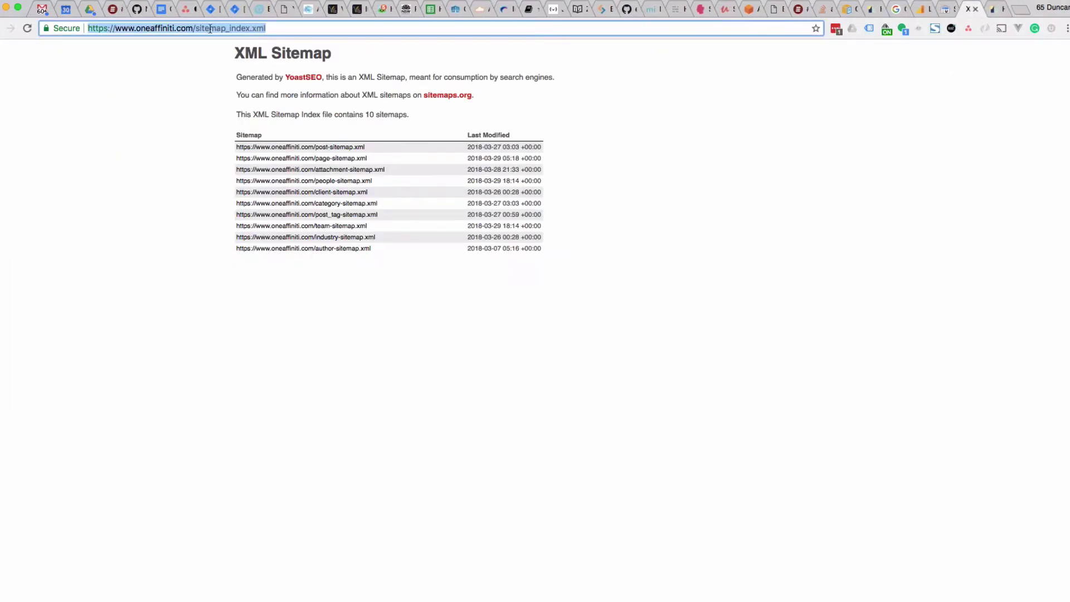
click(946, 9)
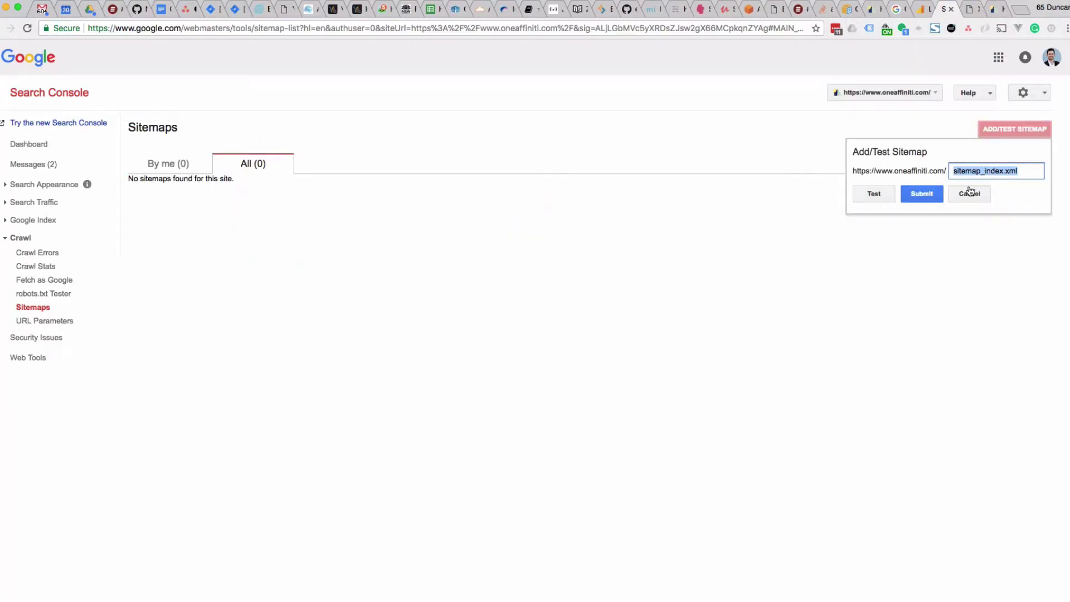
- Submit sitemap_index.xml and go back to the Yoast sitemap index tab
click(923, 195)
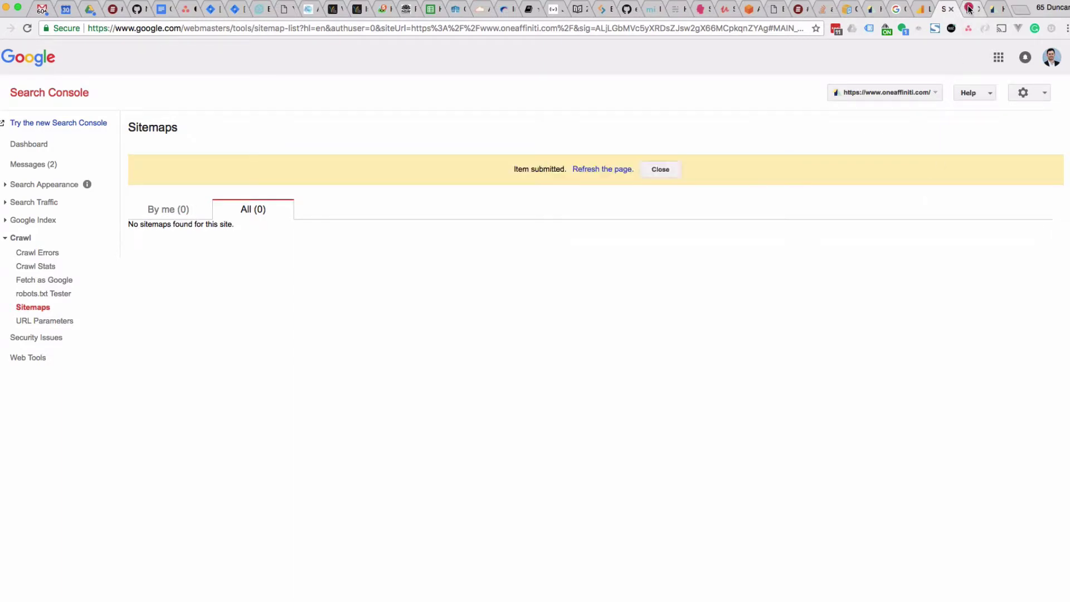
click(967, 9)
click(704, 219)
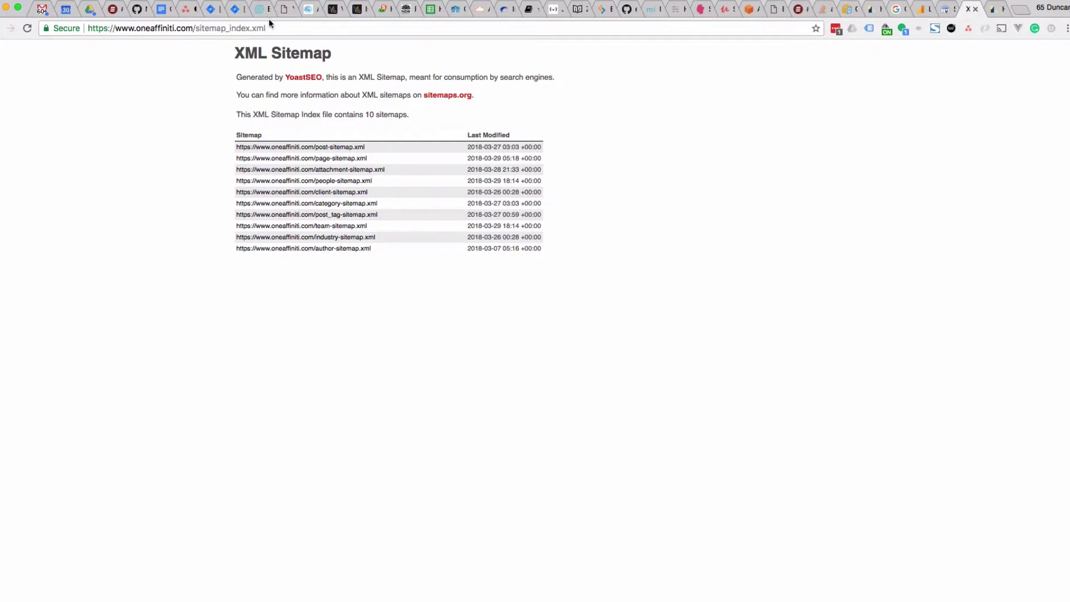
- Check the sitemap_index.xml address and Last Modified column, then return to Search Console Sitemaps
click(196, 31)
click(196, 29)
drag(195, 29, 273, 29)
click(732, 268)
drag(467, 135, 512, 139)
click(946, 9)
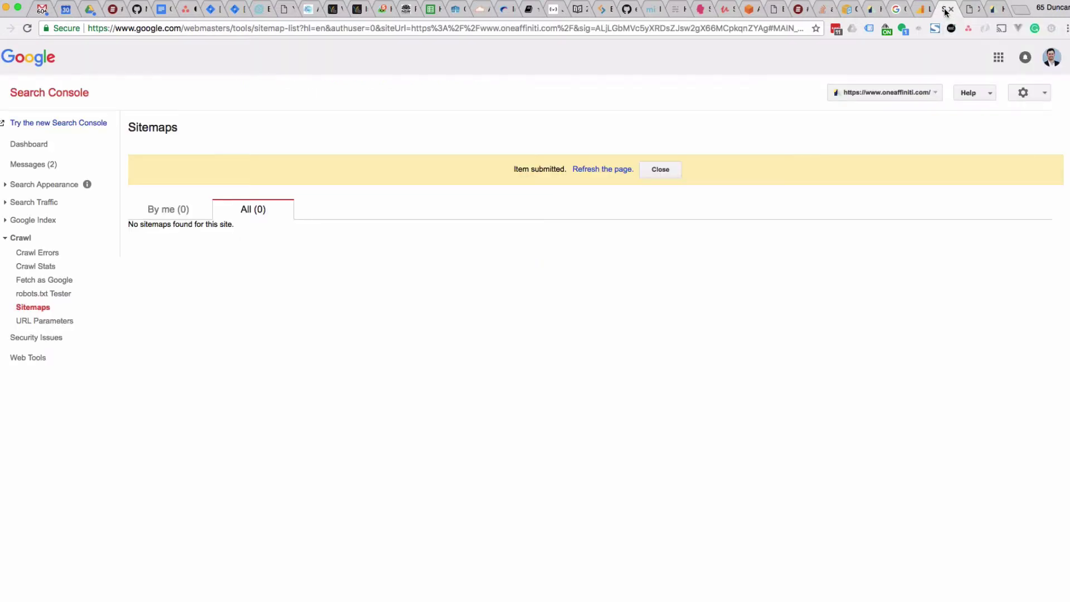
- Refresh the list and confirm /sitemap_index.xml shows as a Sitemap index processed Mar 30, 2018
click(587, 168)
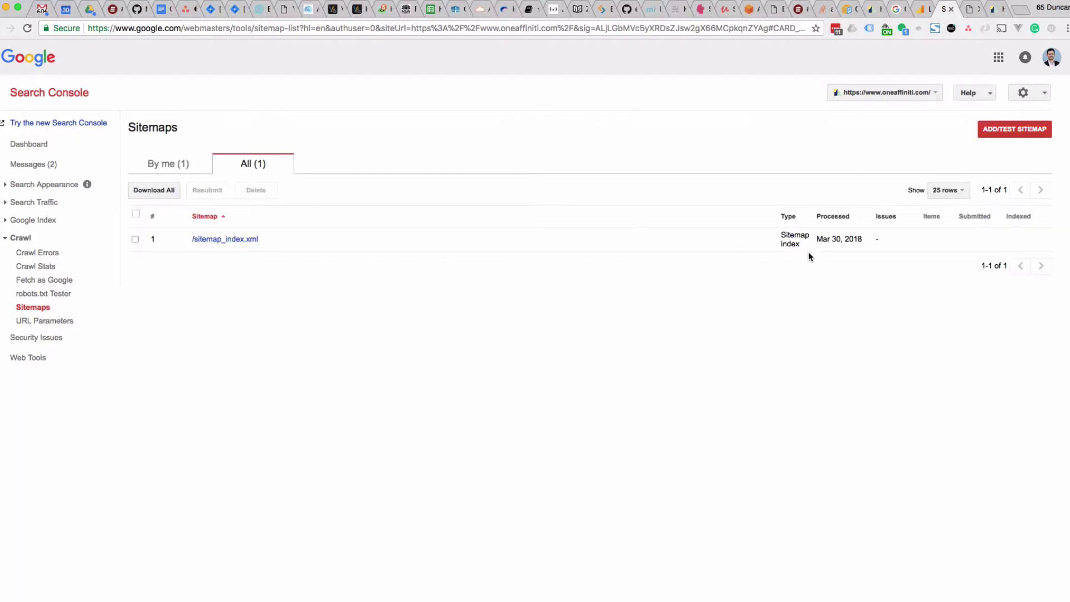
drag(815, 242, 865, 239)
click(881, 241)
- Expand the sidebar groups and open Google Index > Index Status, showing Total indexed: 0
click(39, 184)
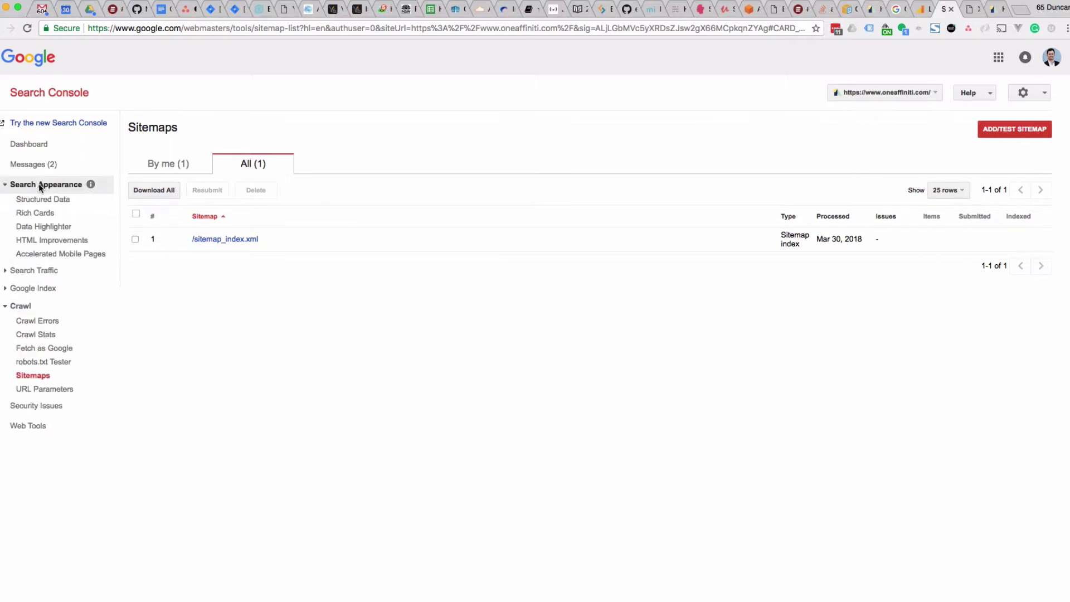
click(37, 270)
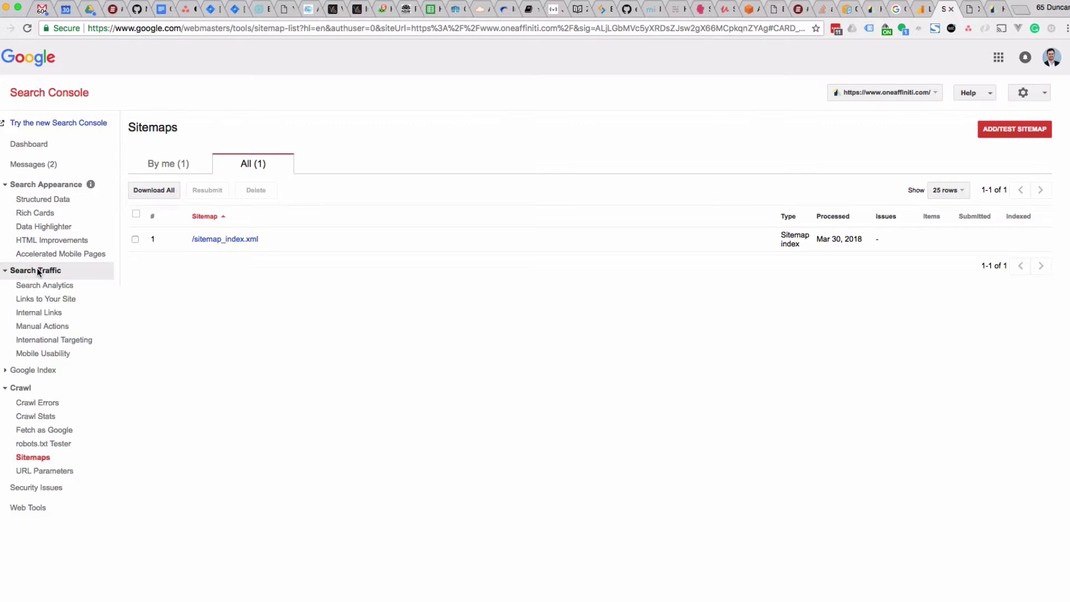
click(38, 372)
click(43, 385)
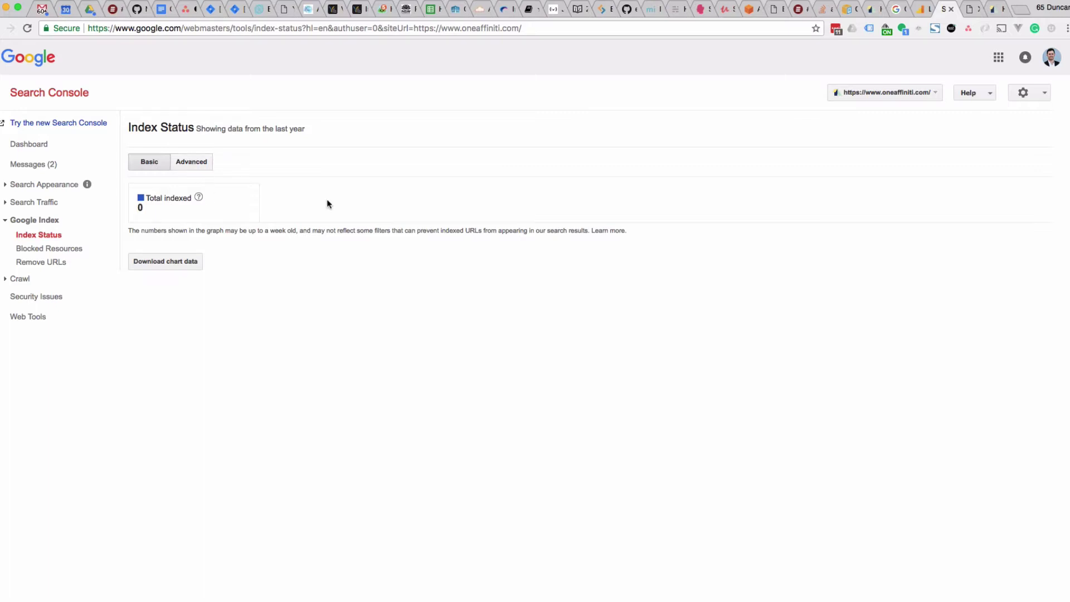
click(861, 94)
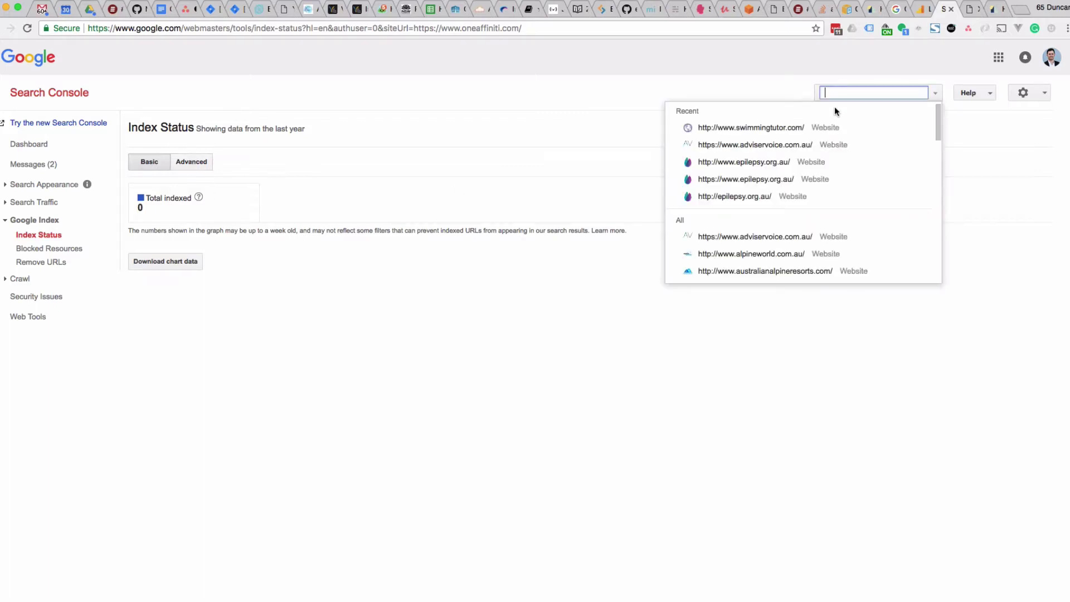
text(adv)
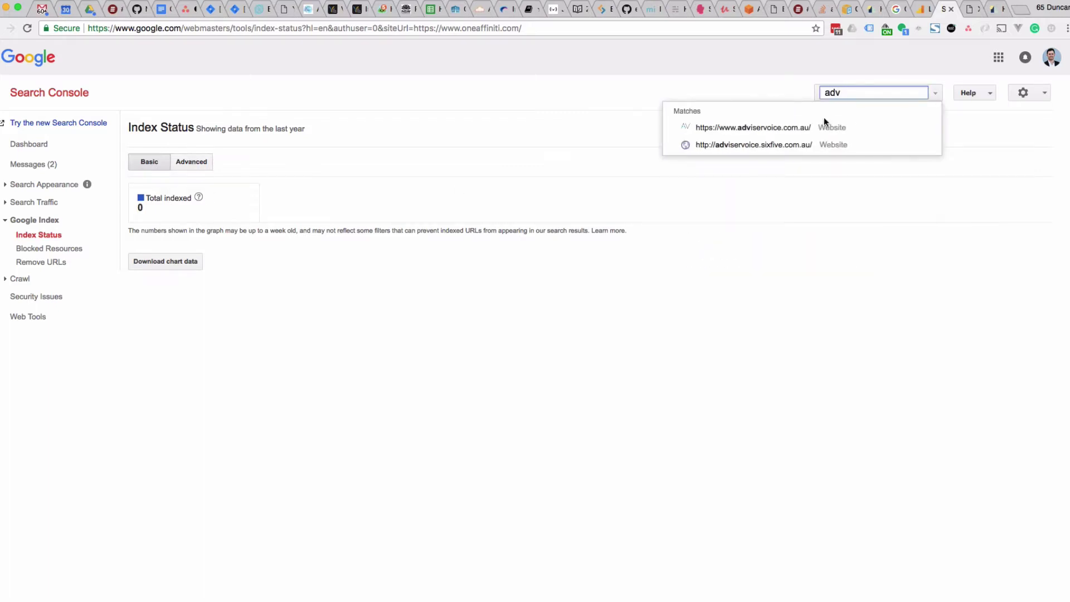
click(739, 128)
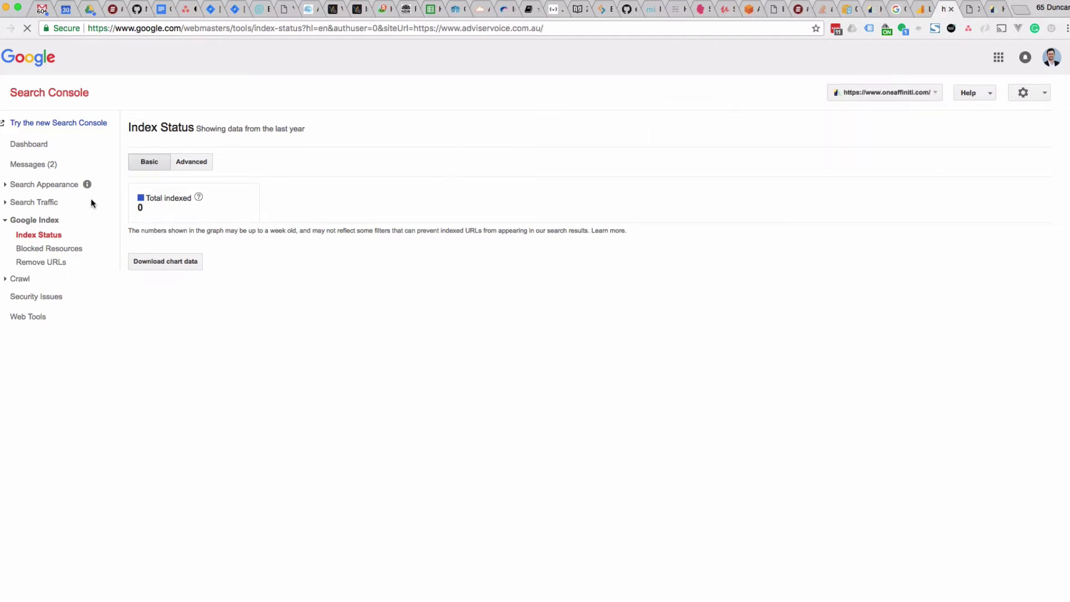
drag(139, 208, 176, 211)
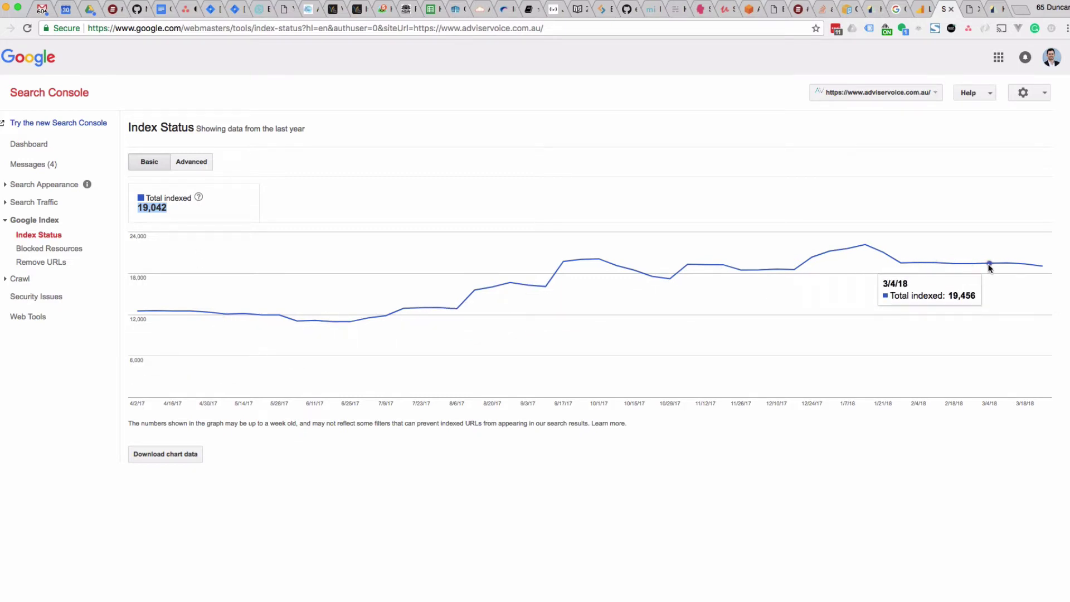
click(25, 278)
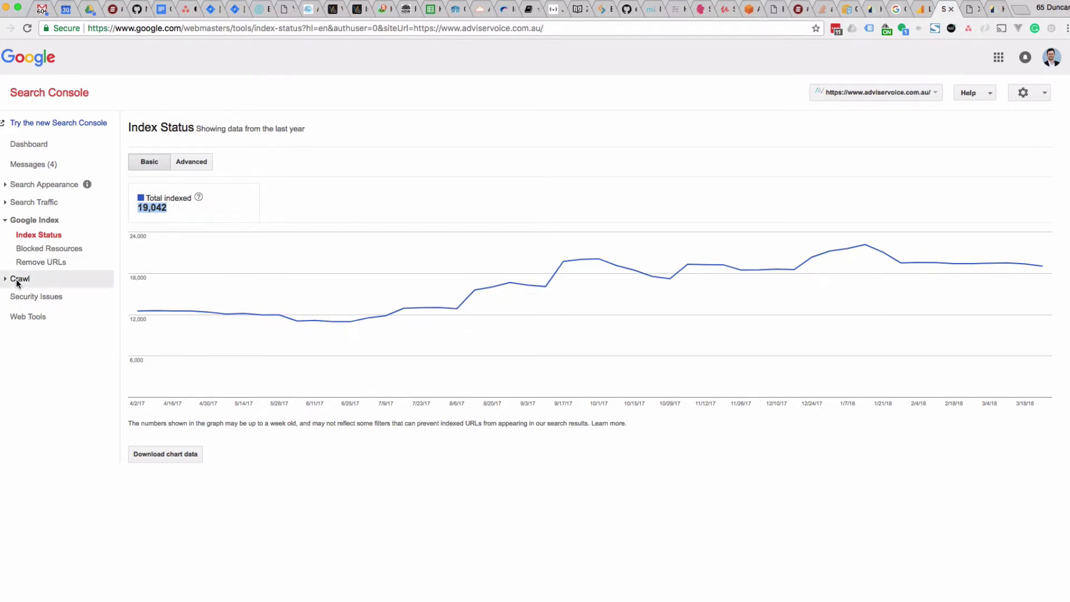
- Open Crawl > Sitemaps for adviservoice.com.au, showing 19,373 web pages submitted and 11,060 indexed
click(35, 349)
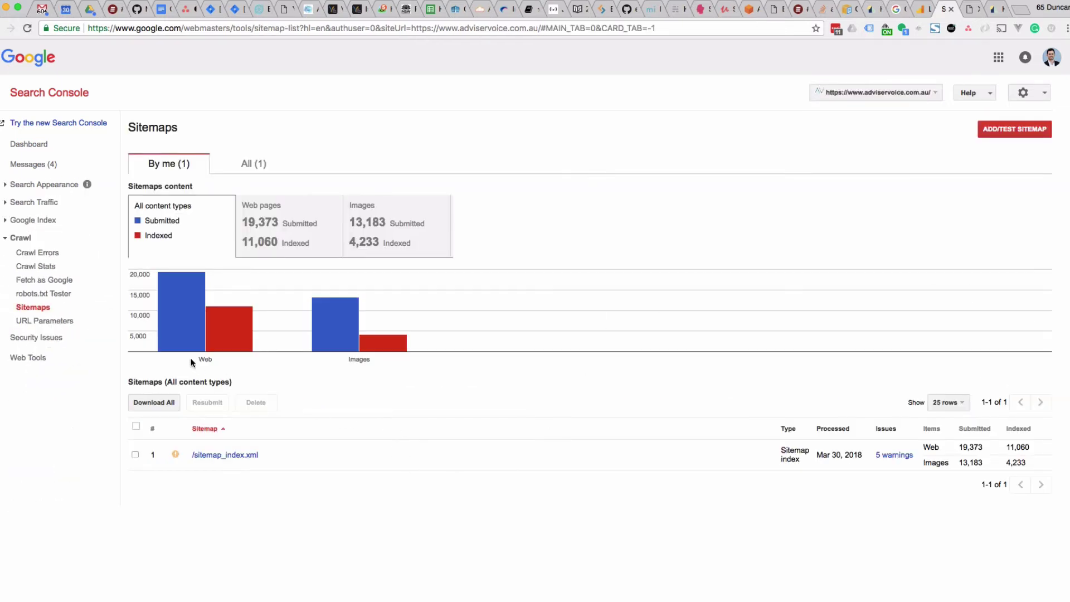
mouse_move(184, 334)
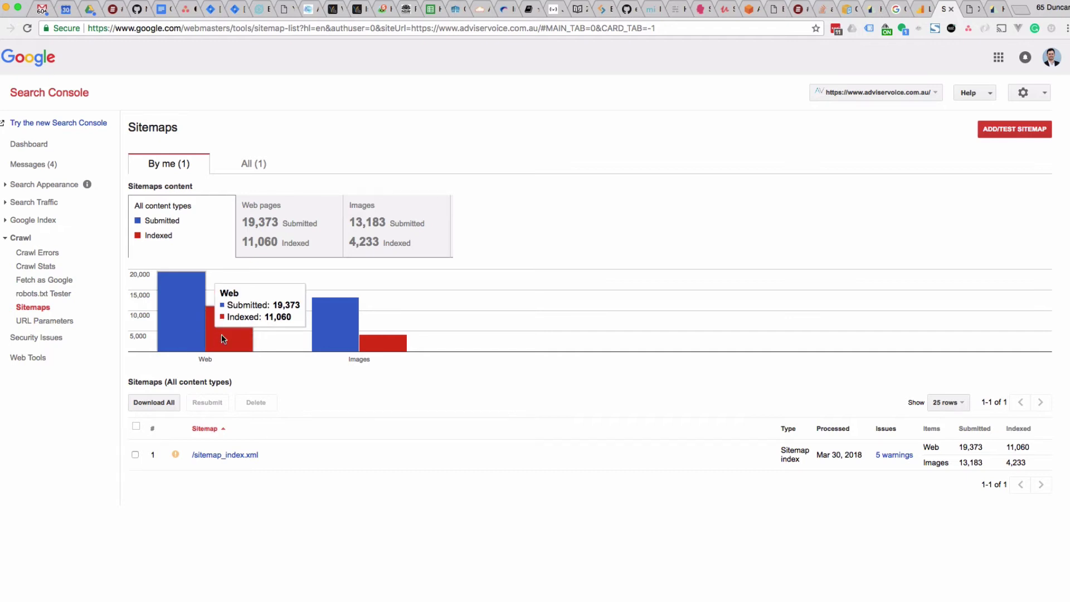